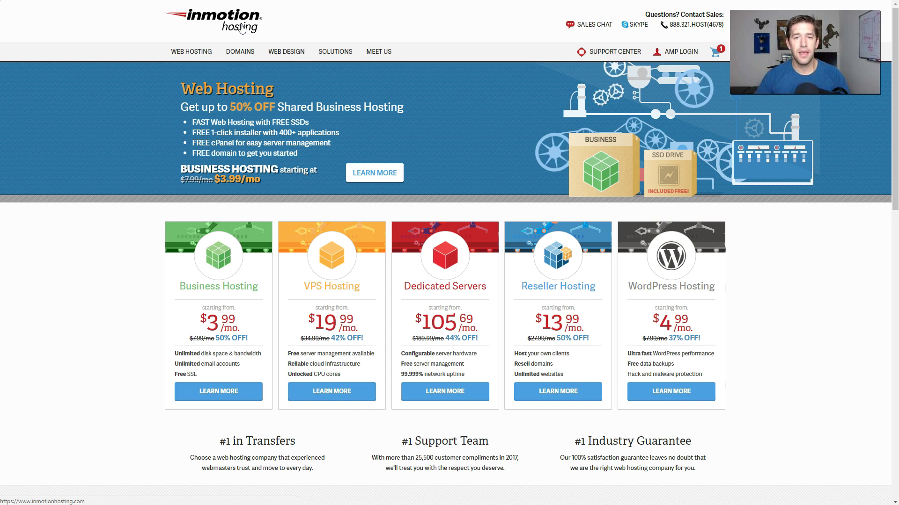
Open the Shared Business Hosting plan details
{"action": "left_click", "coordinate": [240, 31]}
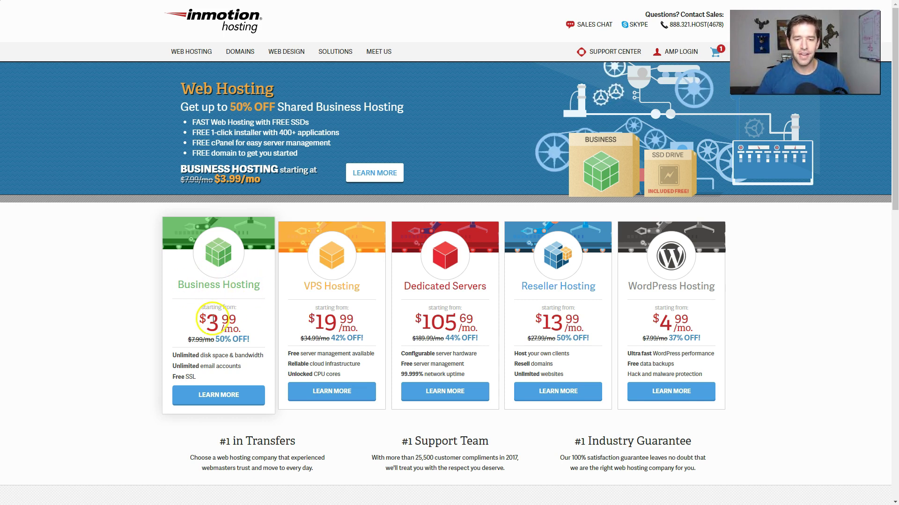
{"action": "left_click", "coordinate": [213, 396]}
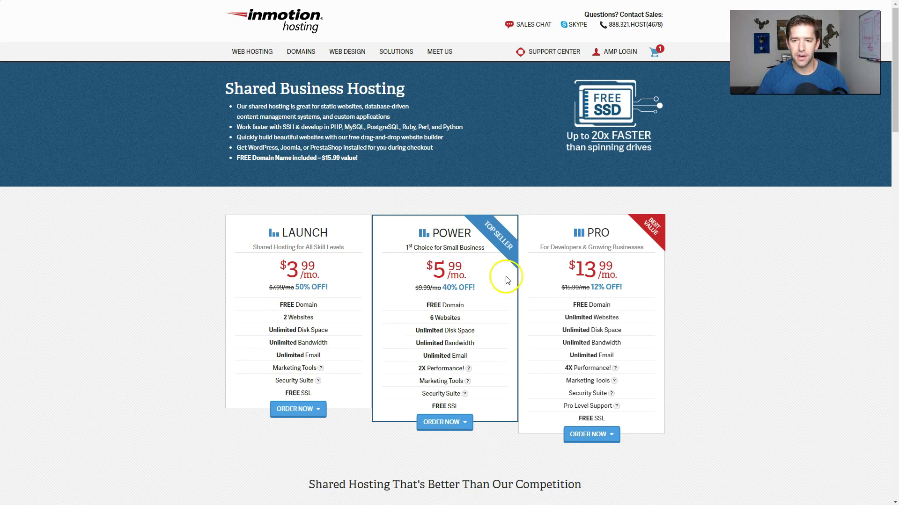
{"action": "left_click", "coordinate": [463, 419]}
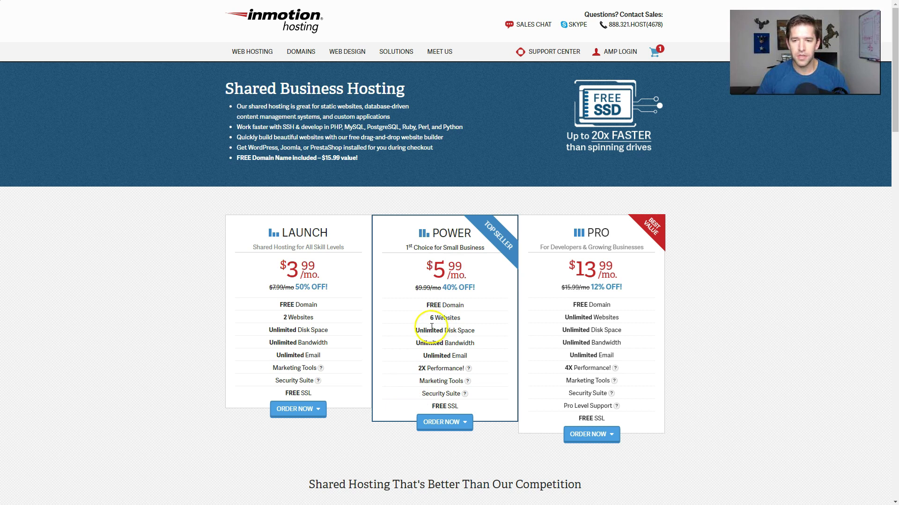
Compare Launch's 2-website and Power's 6-website limits, then pick Power's 1-year term at $6.99/mo
{"action": "left_click_drag", "start_coordinate": [283, 318], "coordinate": [311, 319]}
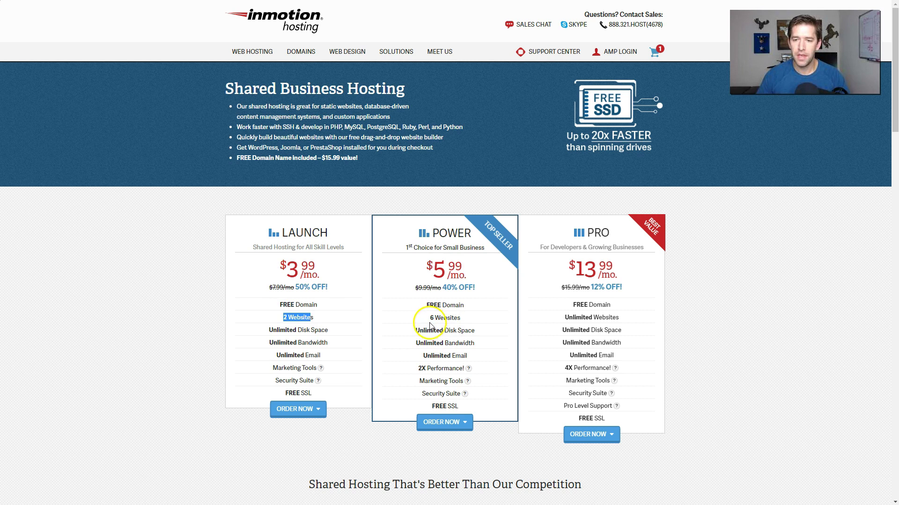
{"action": "left_click_drag", "start_coordinate": [429, 323], "coordinate": [469, 323]}
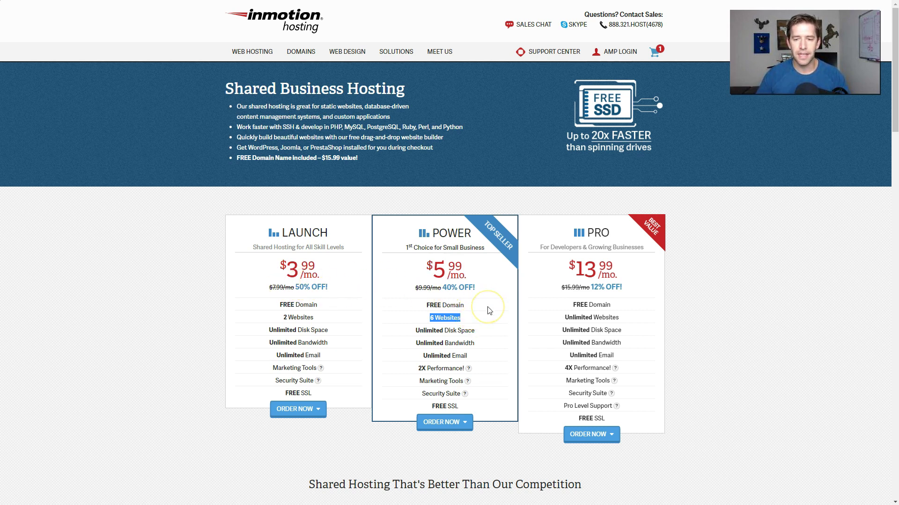
{"action": "left_click", "coordinate": [462, 423]}
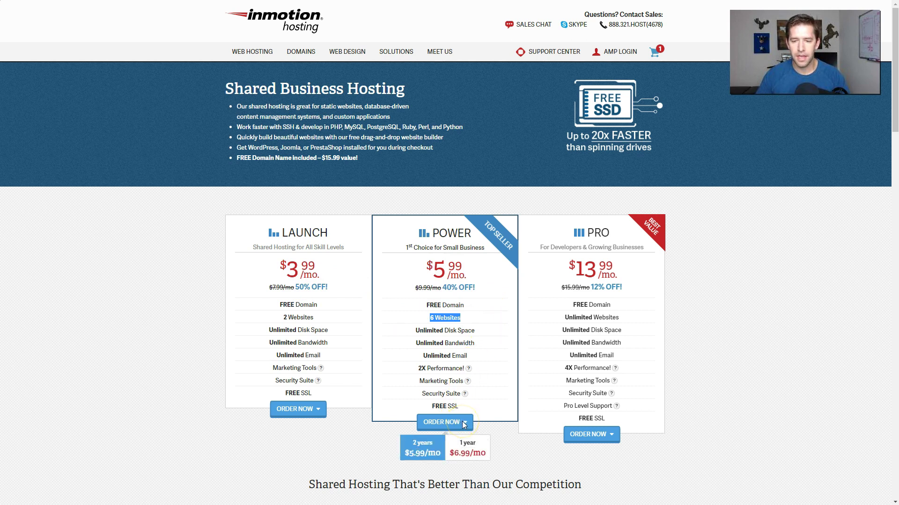
{"action": "left_click", "coordinate": [460, 444]}
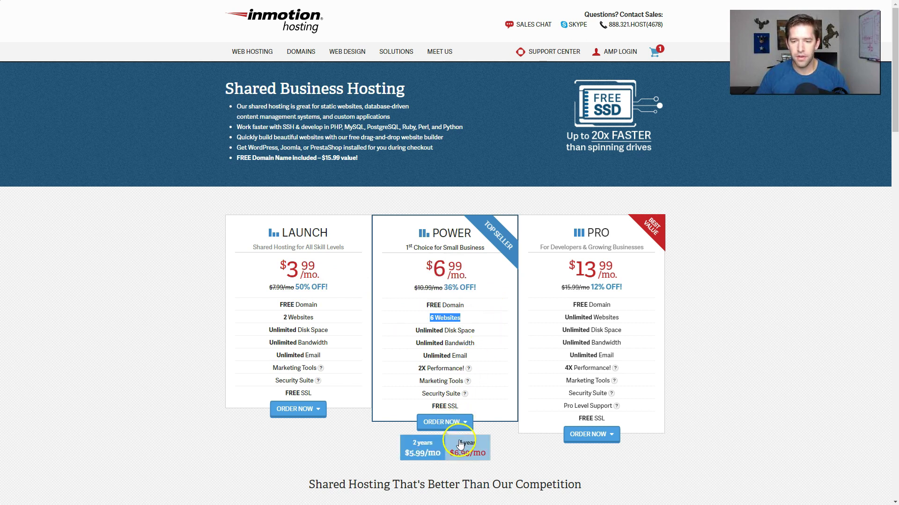
Order Power for 1 year and remove the R-1000S item, leaving the cart at $83.88
{"action": "left_click", "coordinate": [459, 444]}
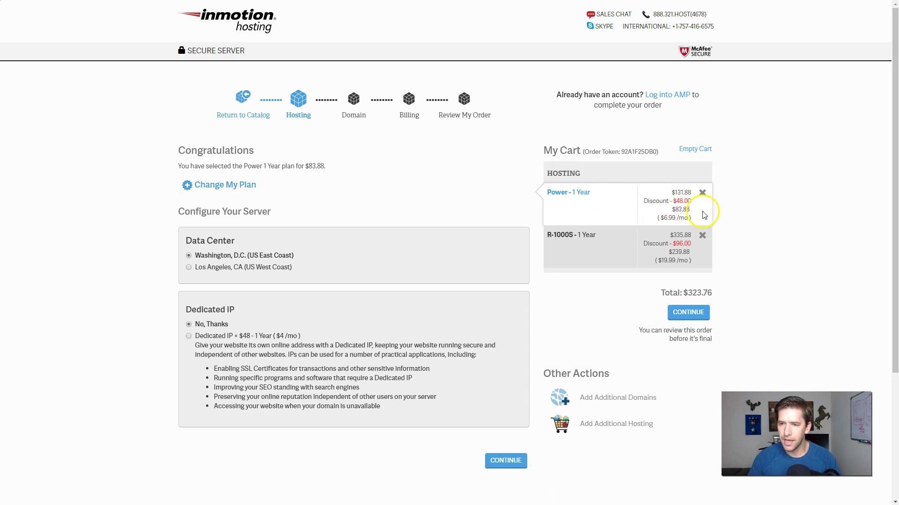
{"action": "left_click", "coordinate": [702, 236]}
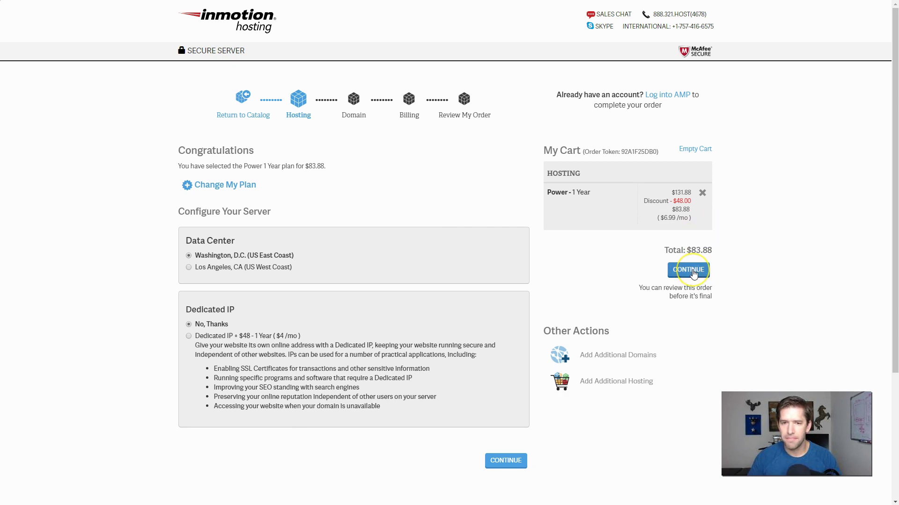
{"action": "left_click", "coordinate": [686, 274]}
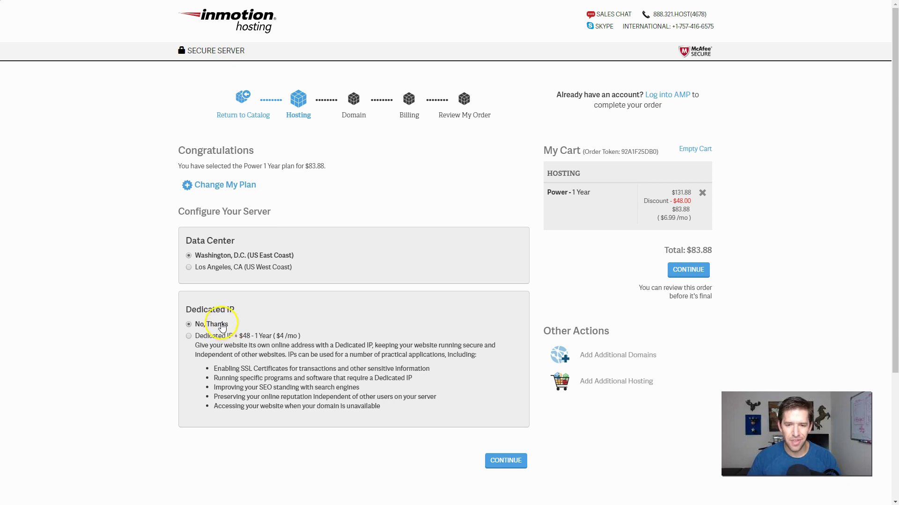
Search for convertdash and add the available convertdash.com to the cart as primary domain
{"action": "left_click", "coordinate": [501, 463]}
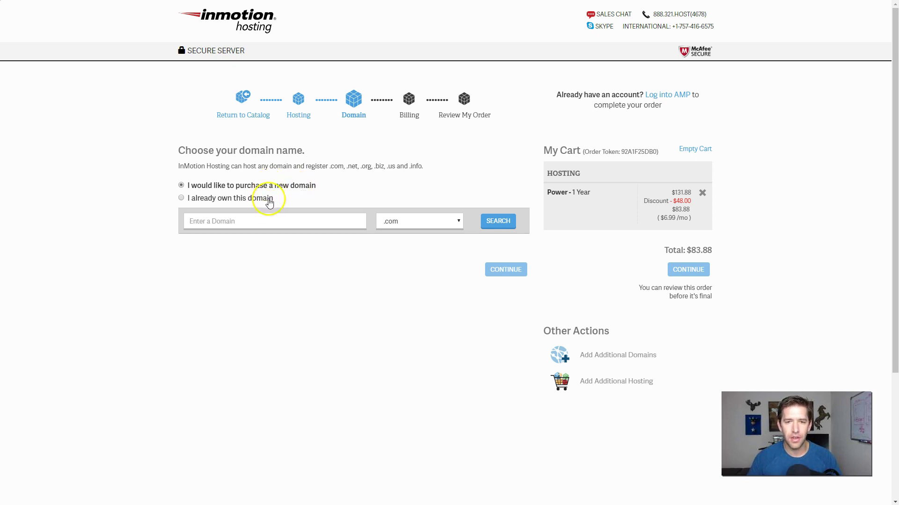
{"action": "left_click", "coordinate": [251, 218]}
{"action": "type", "text": "convertdash"}
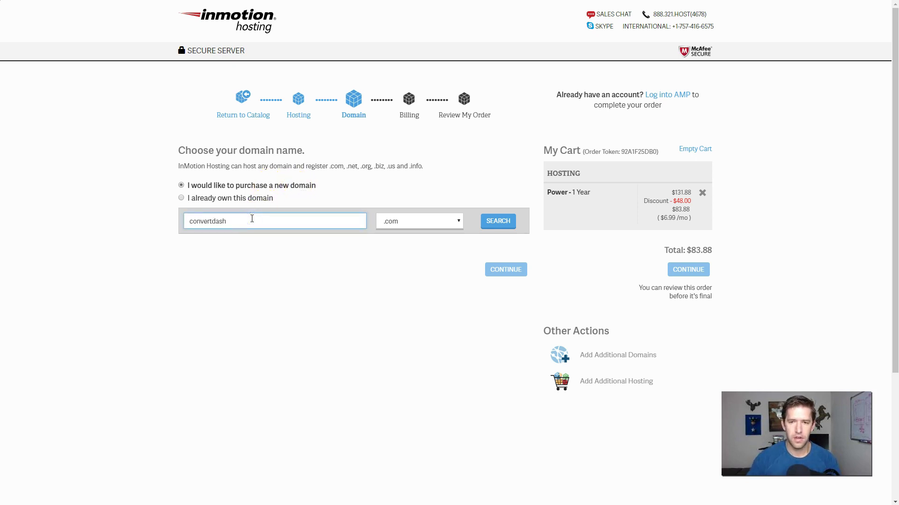
{"action": "left_click", "coordinate": [498, 222]}
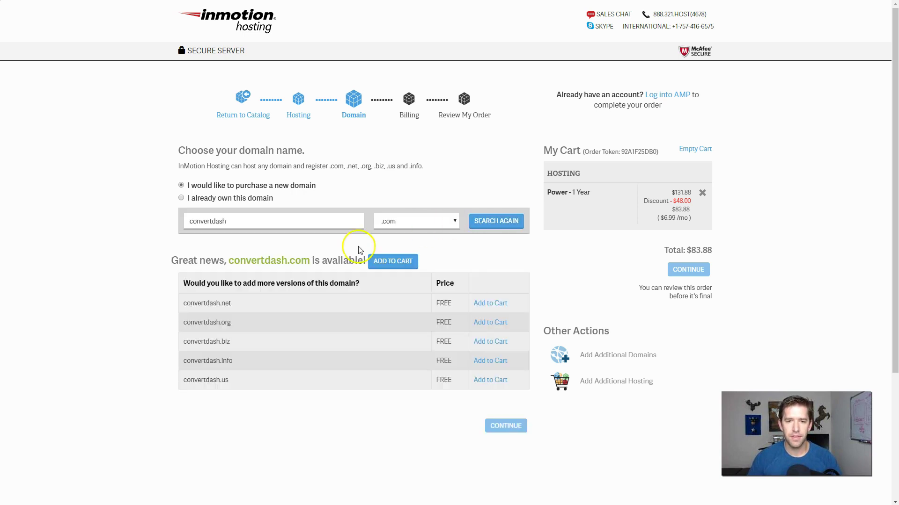
{"action": "left_click", "coordinate": [385, 265]}
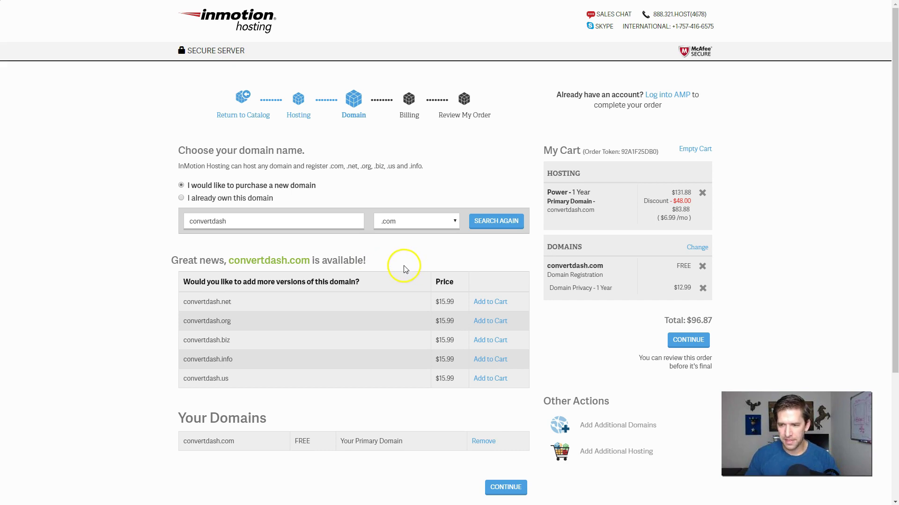
{"action": "scroll", "coordinate": [404, 267], "scroll_direction": "down", "scroll_amount": 1}
{"action": "scroll", "coordinate": [402, 265], "scroll_direction": "down", "scroll_amount": 1}
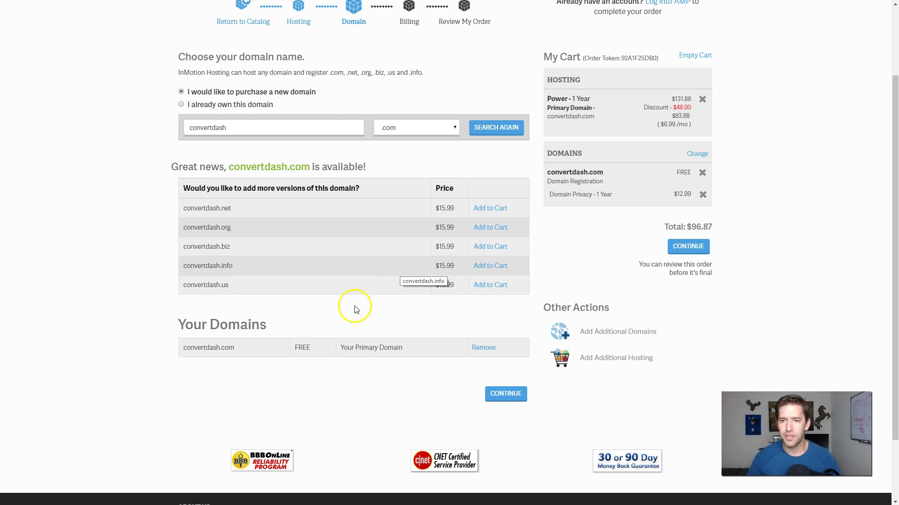
Keep 'Yes, protect my information' domain privacy for convertdash.com and proceed to Billing
{"action": "left_click", "coordinate": [703, 253]}
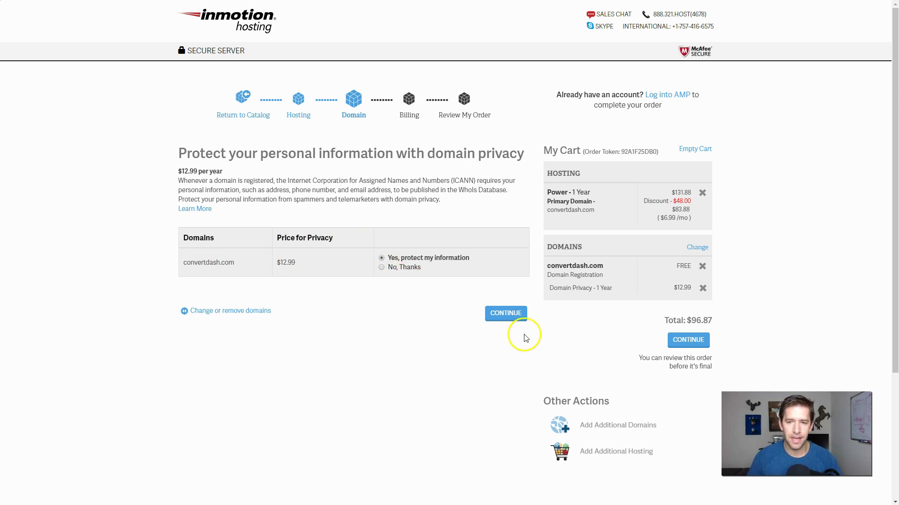
{"action": "left_click", "coordinate": [506, 316]}
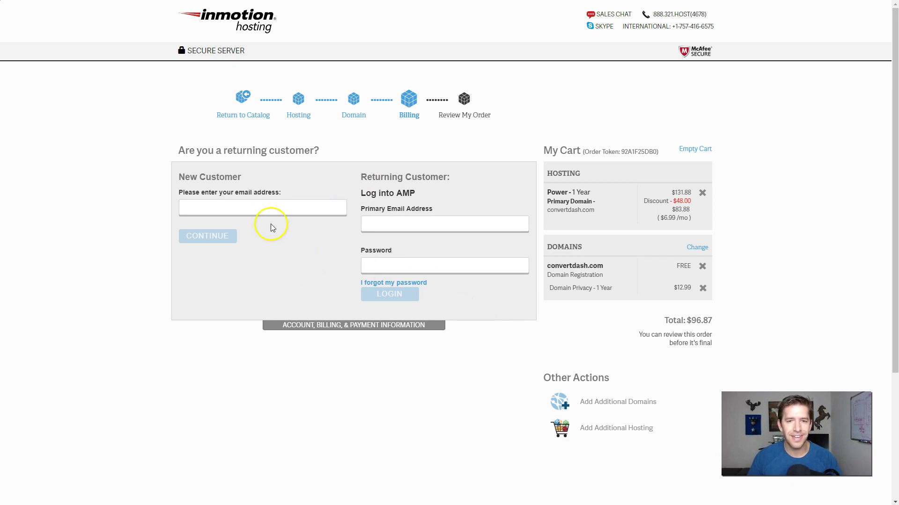
Enter the new customer's e-mail, first name and last name
{"action": "left_click", "coordinate": [273, 209]}
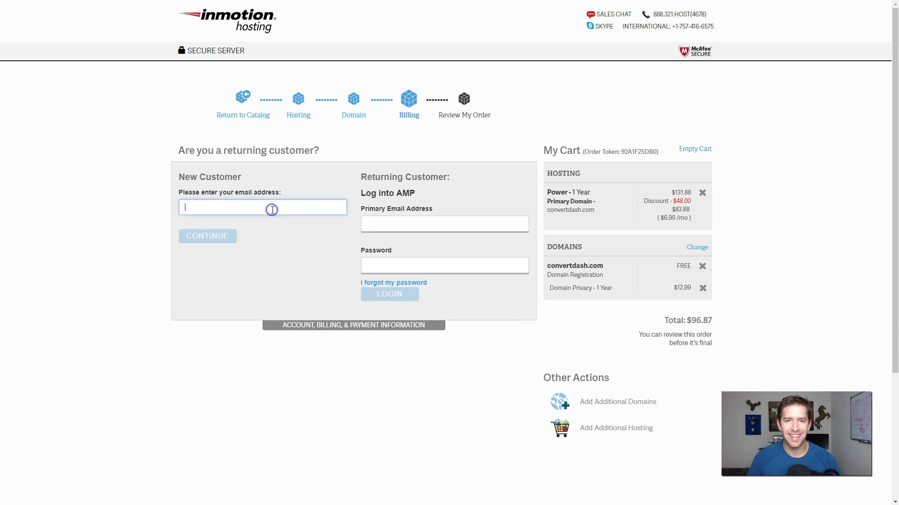
{"action": "left_click", "coordinate": [271, 206]}
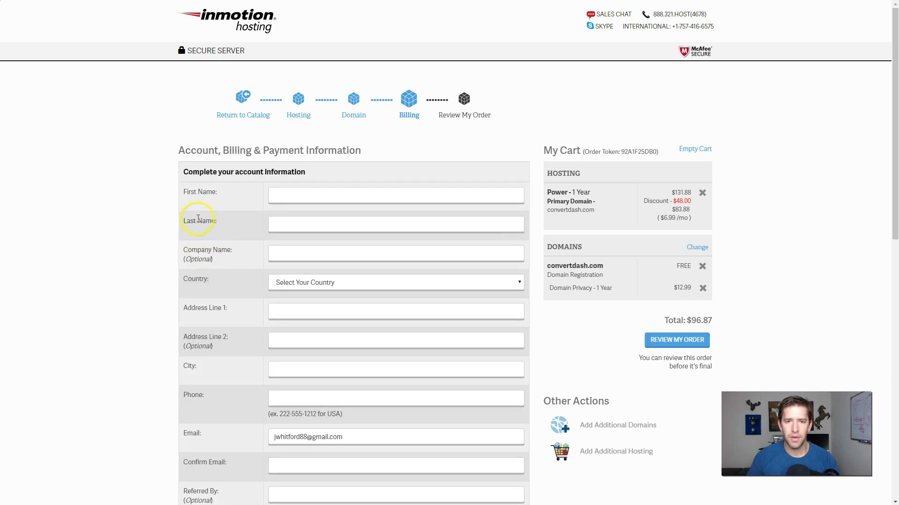
{"action": "left_click", "coordinate": [344, 199]}
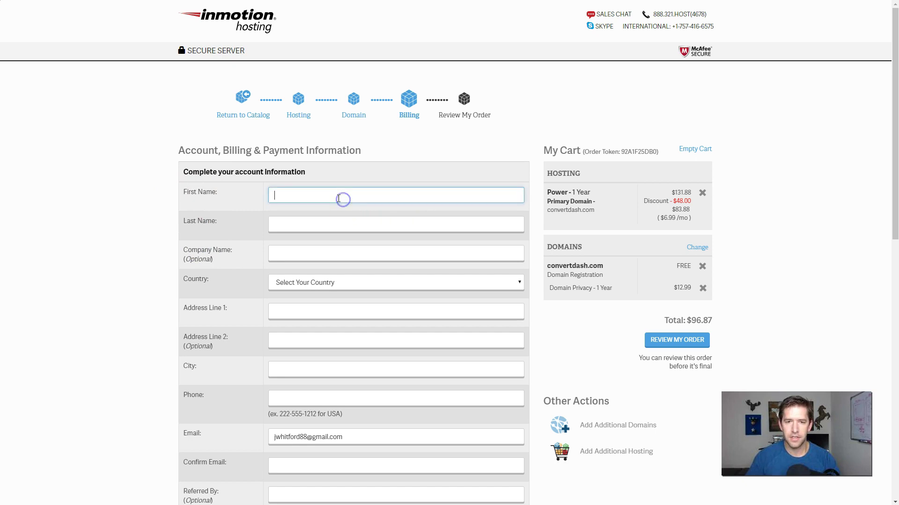
{"action": "key", "text": "Tab"}
{"action": "key", "text": "Tab"}
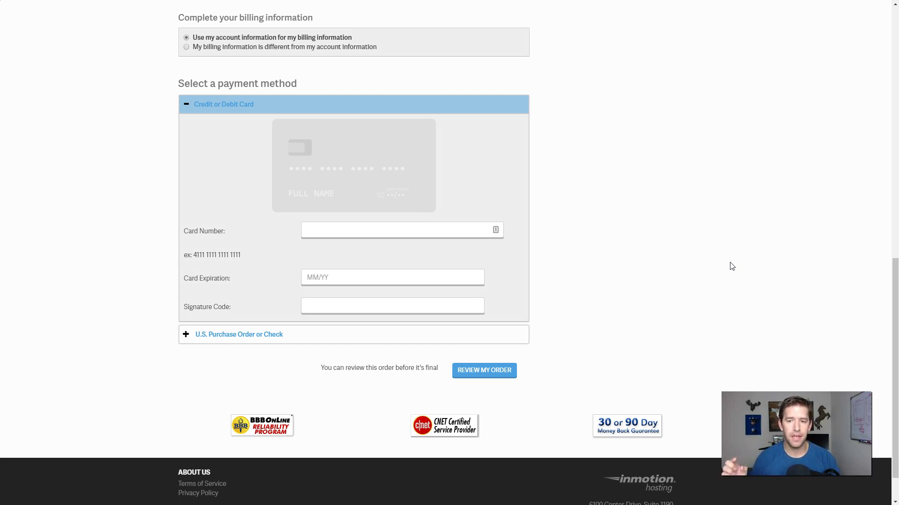
Review the order, accept the terms of service and place the $96.87 order
{"action": "left_click", "coordinate": [762, 288]}
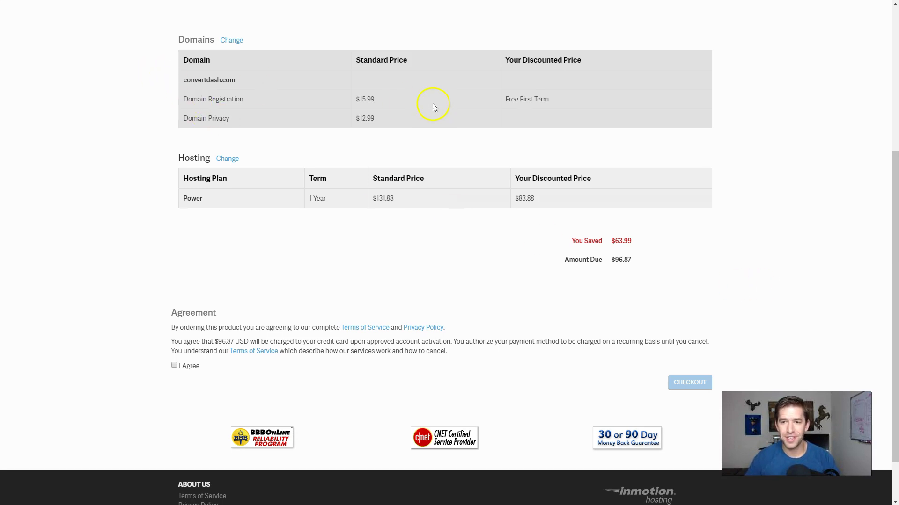
{"action": "left_click", "coordinate": [174, 366]}
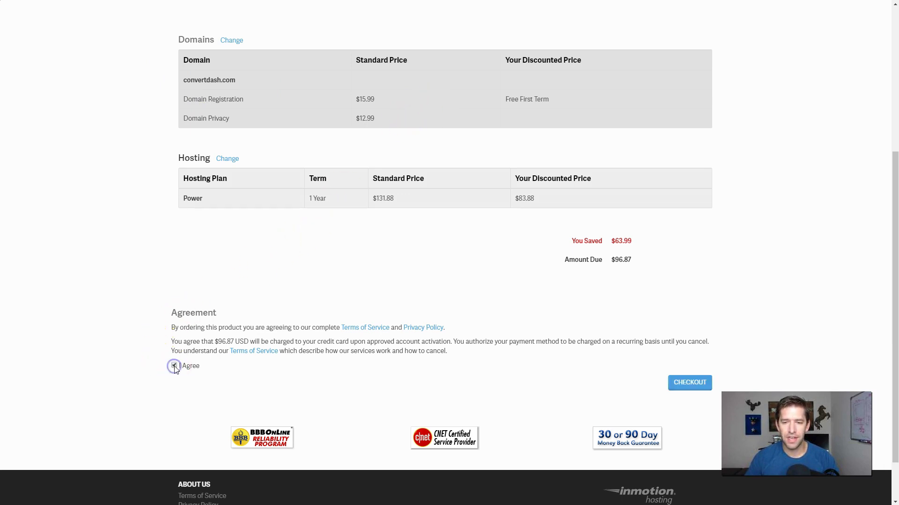
{"action": "left_click", "coordinate": [683, 391]}
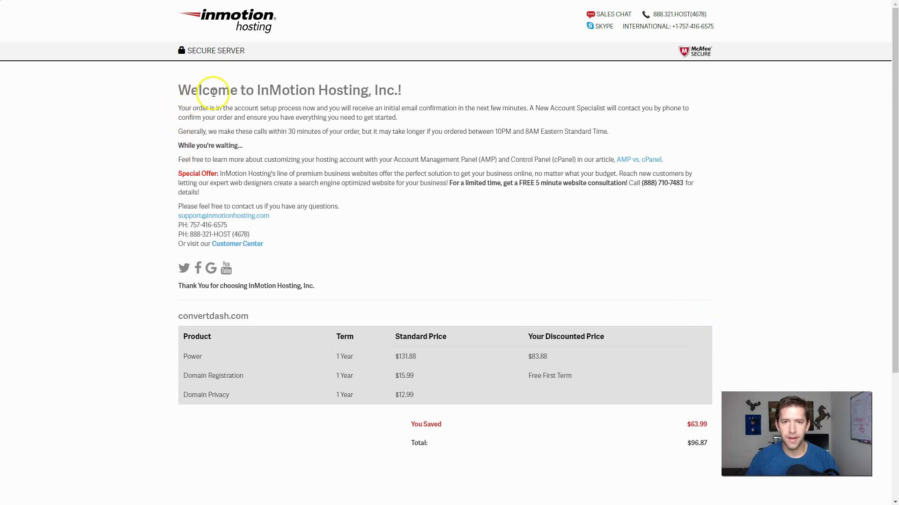
{"action": "scroll", "coordinate": [489, 174], "scroll_direction": "down", "scroll_amount": 3}
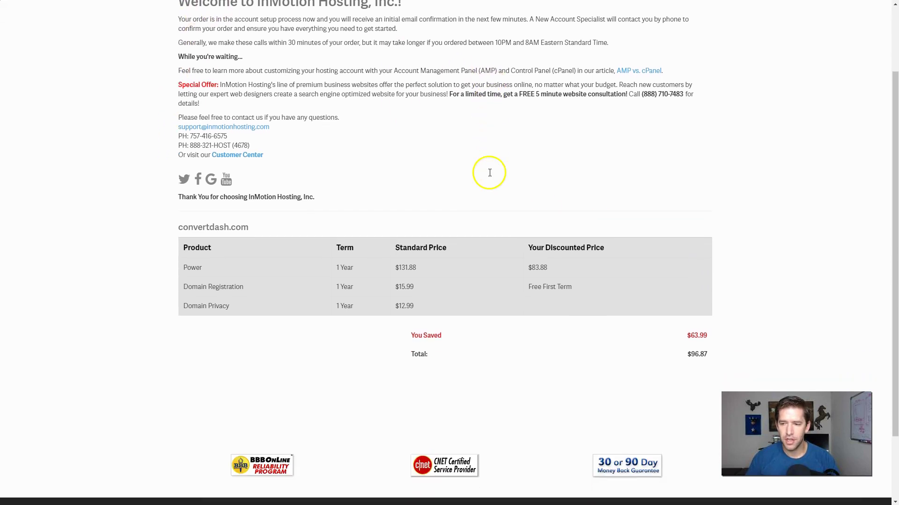
{"action": "scroll", "coordinate": [492, 182], "scroll_direction": "up", "scroll_amount": 2}
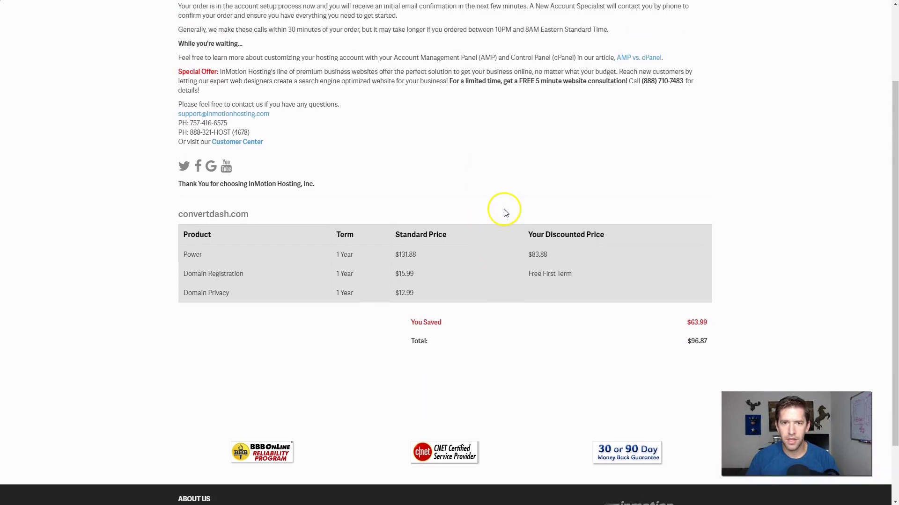
{"action": "scroll", "coordinate": [505, 213], "scroll_direction": "up", "scroll_amount": 2}
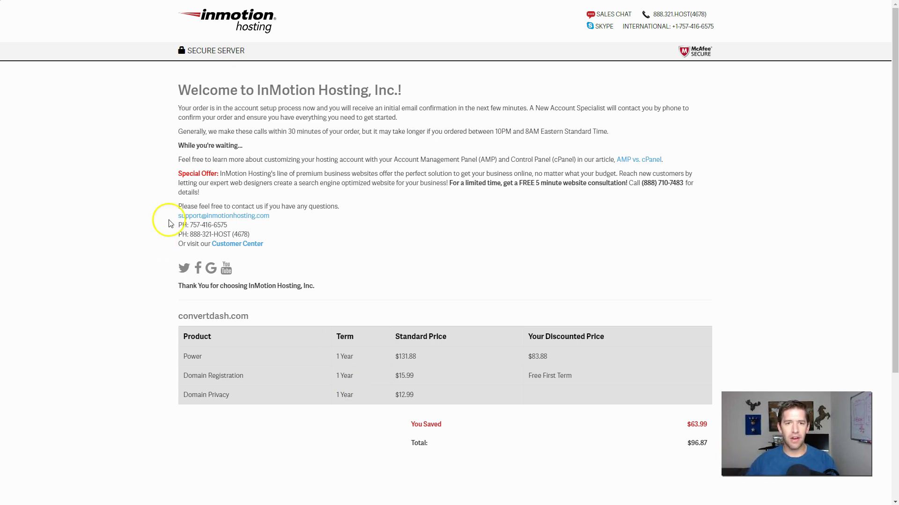
{"action": "left_click", "coordinate": [635, 164]}
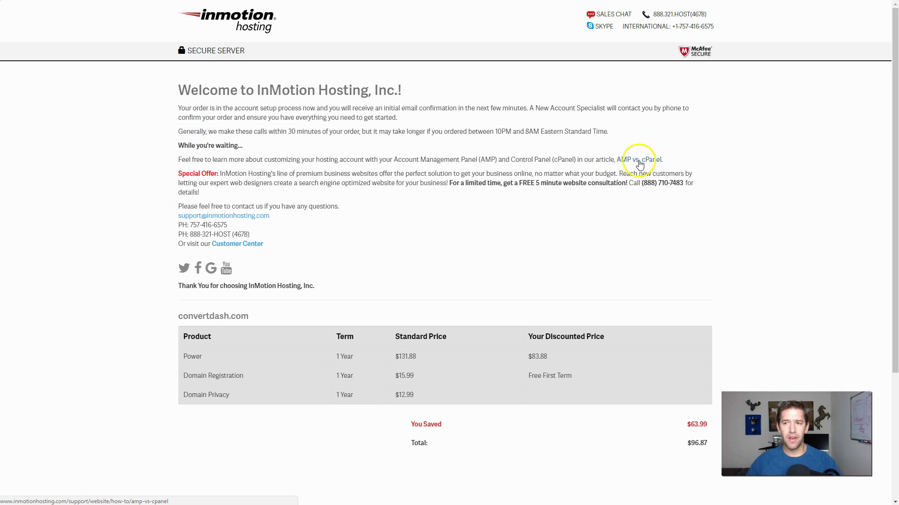
Open the AMP vs. cPanel Support Center article and scroll through it
{"action": "left_click", "coordinate": [649, 165]}
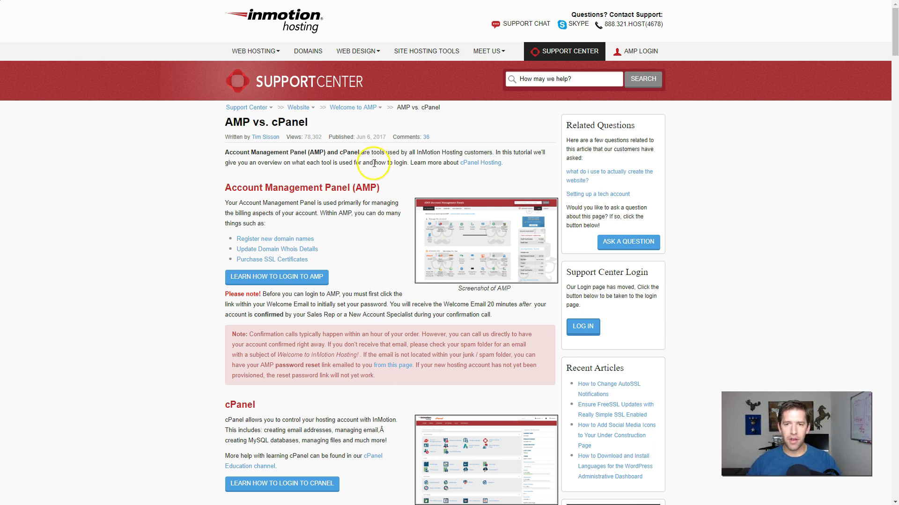
{"action": "scroll", "coordinate": [386, 183], "scroll_direction": "down", "scroll_amount": 3}
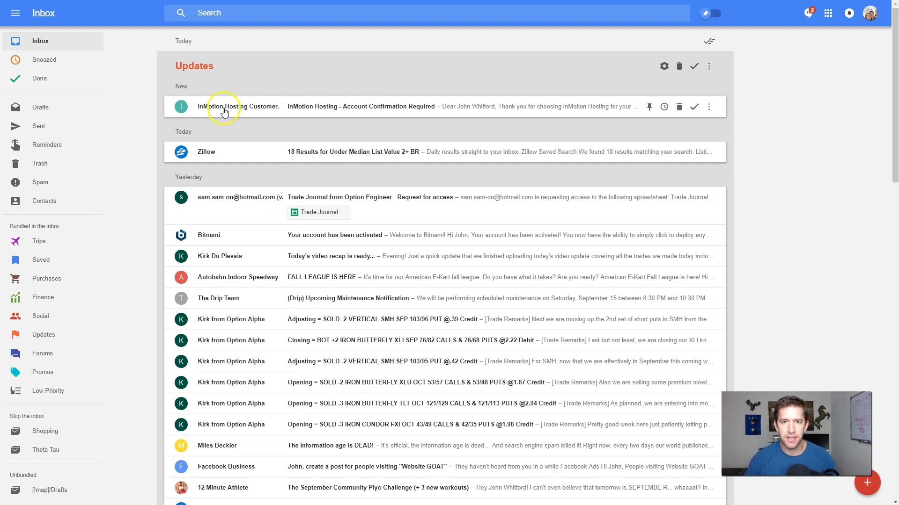
Open and close the account confirmation, Support Center Information and billing receipt emails
{"action": "left_click", "coordinate": [393, 109]}
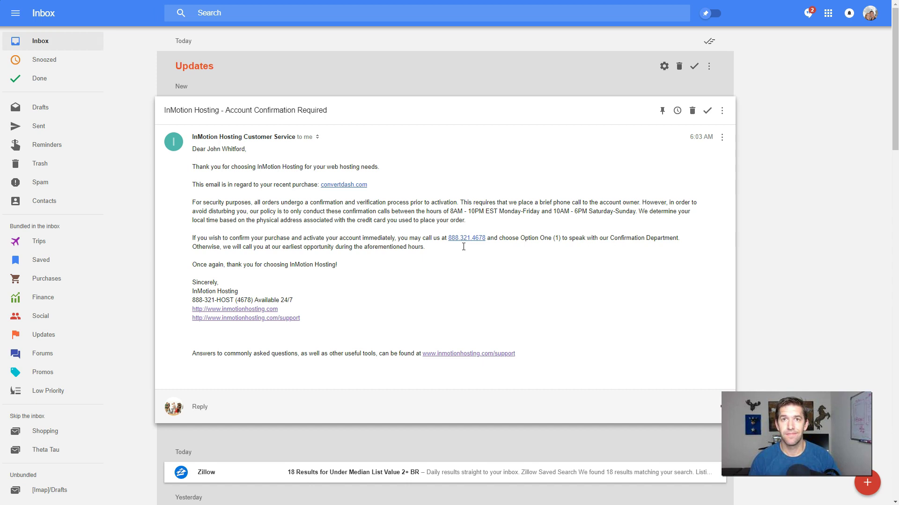
{"action": "left_click", "coordinate": [492, 156]}
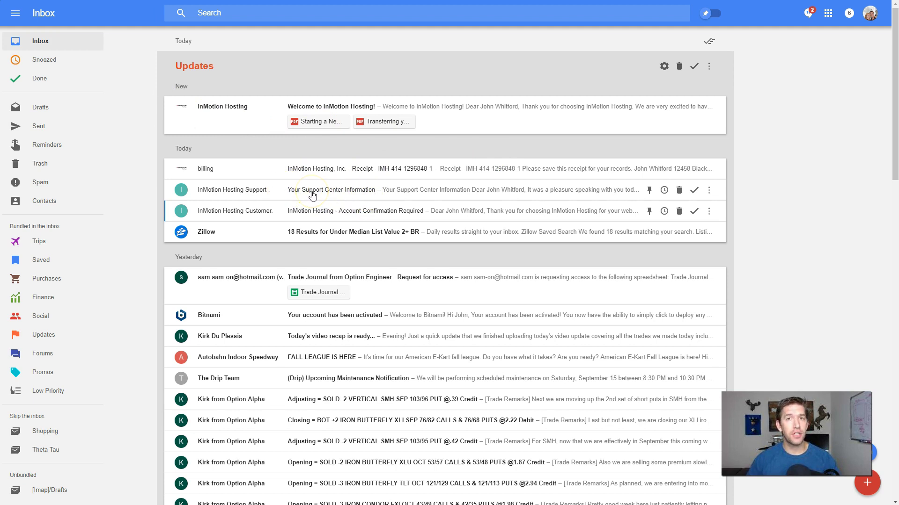
{"action": "left_click", "coordinate": [313, 193]}
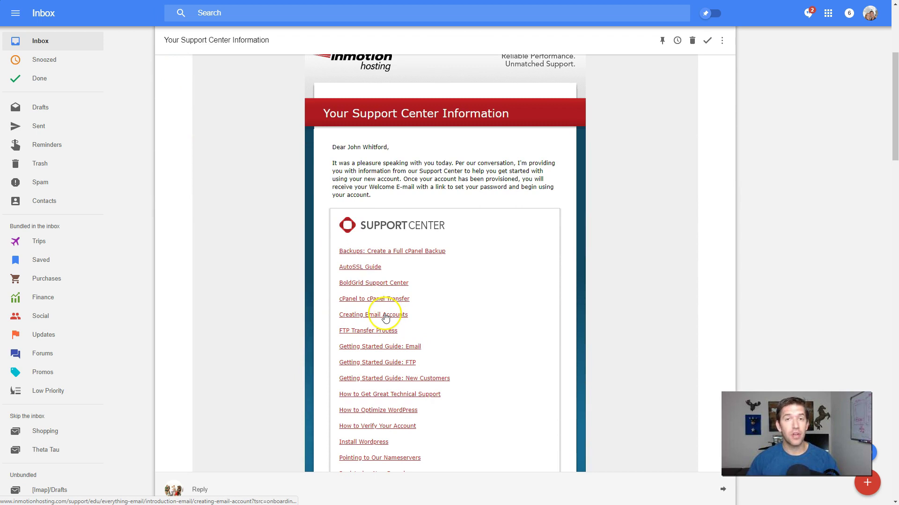
{"action": "scroll", "coordinate": [386, 317], "scroll_direction": "up", "scroll_amount": 5}
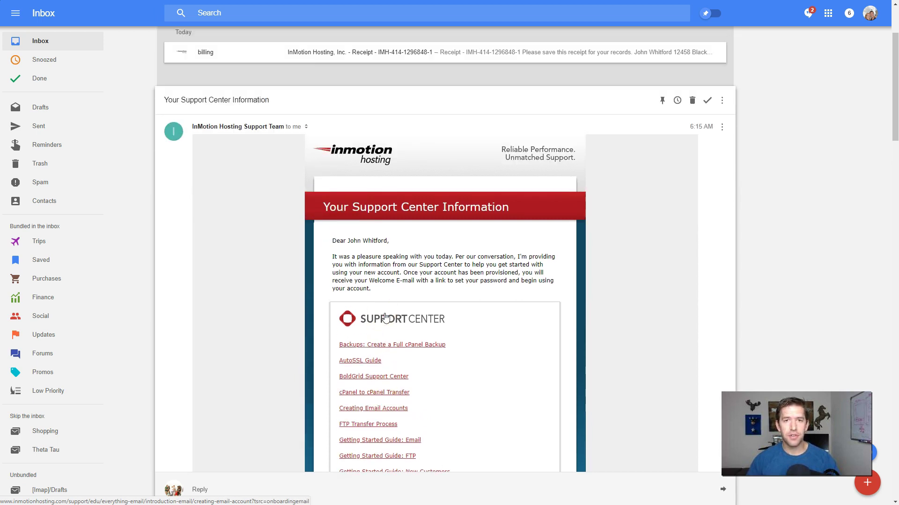
{"action": "left_click", "coordinate": [372, 101]}
{"action": "left_click", "coordinate": [369, 75]}
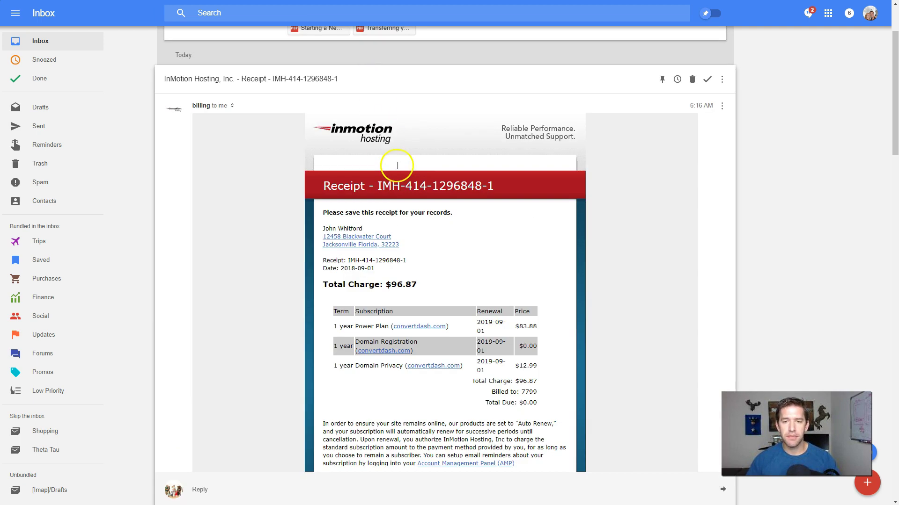
{"action": "left_click", "coordinate": [335, 79]}
Open the 'Welcome to InMotion Hosting!' email showing the AMP login details
{"action": "scroll", "coordinate": [331, 75], "scroll_direction": "up", "scroll_amount": 3}
{"action": "left_click", "coordinate": [367, 107]}
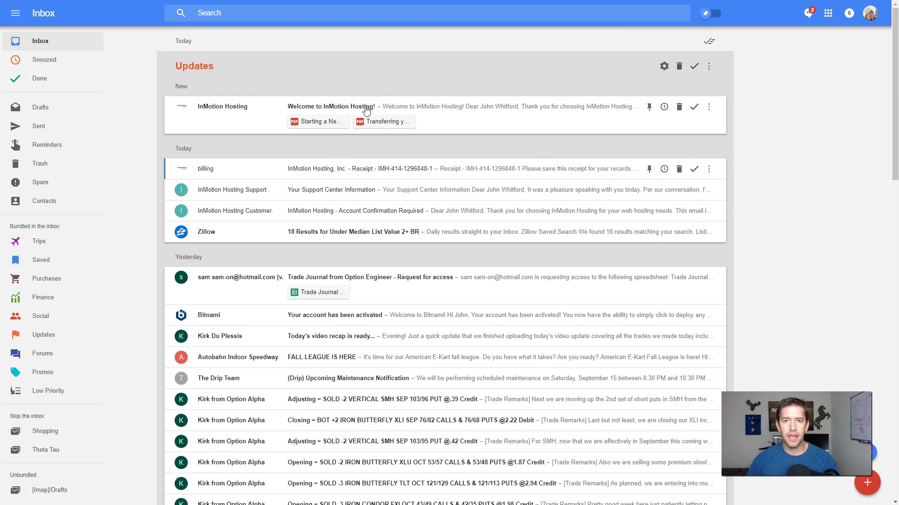
{"action": "scroll", "coordinate": [366, 108], "scroll_direction": "down", "scroll_amount": 3}
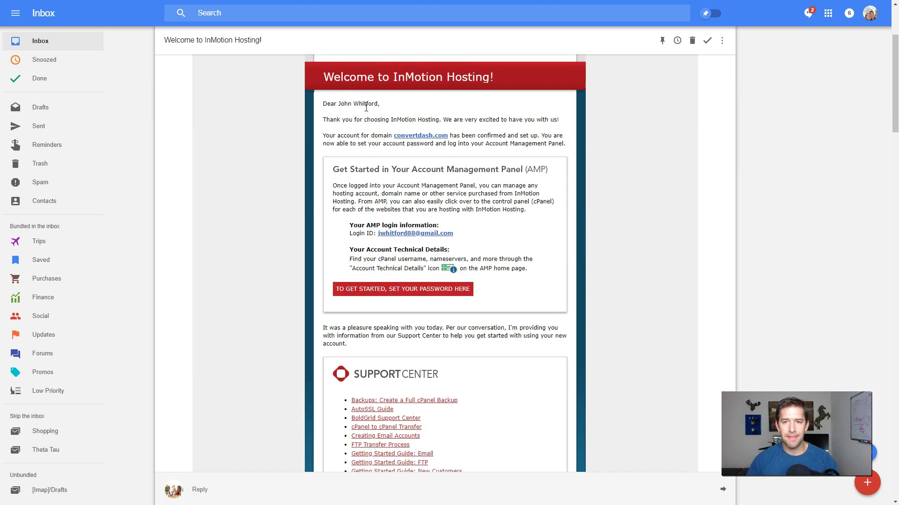
{"action": "left_click", "coordinate": [368, 103]}
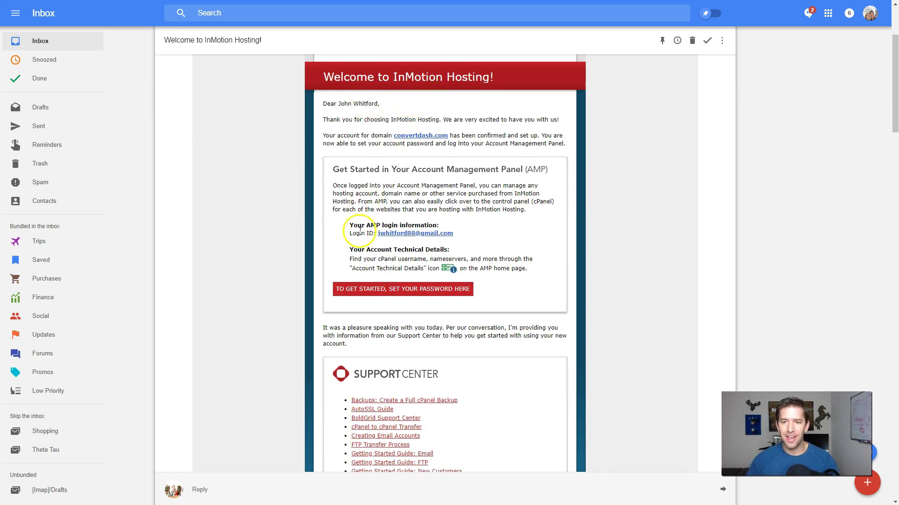
Set the AMP account password, log in, and start a WordPress install from Install Popular Software
{"action": "left_click", "coordinate": [366, 290]}
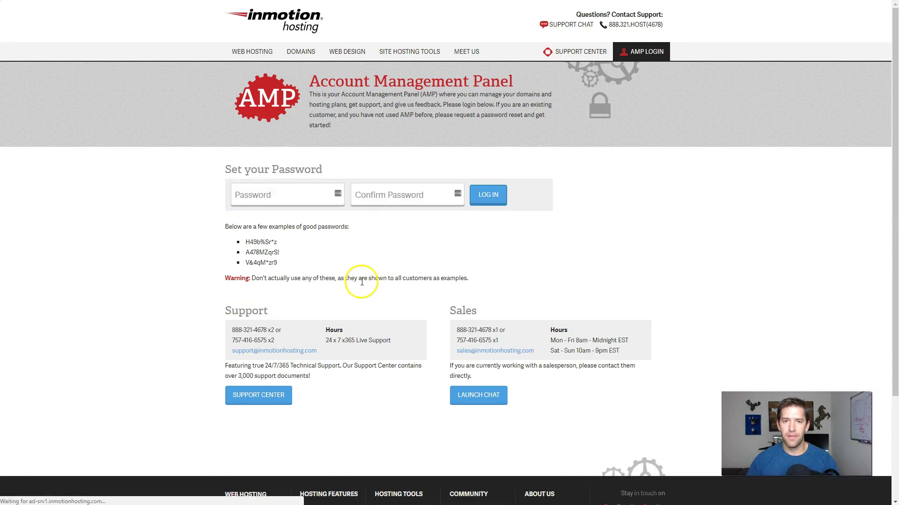
{"action": "left_click", "coordinate": [281, 199]}
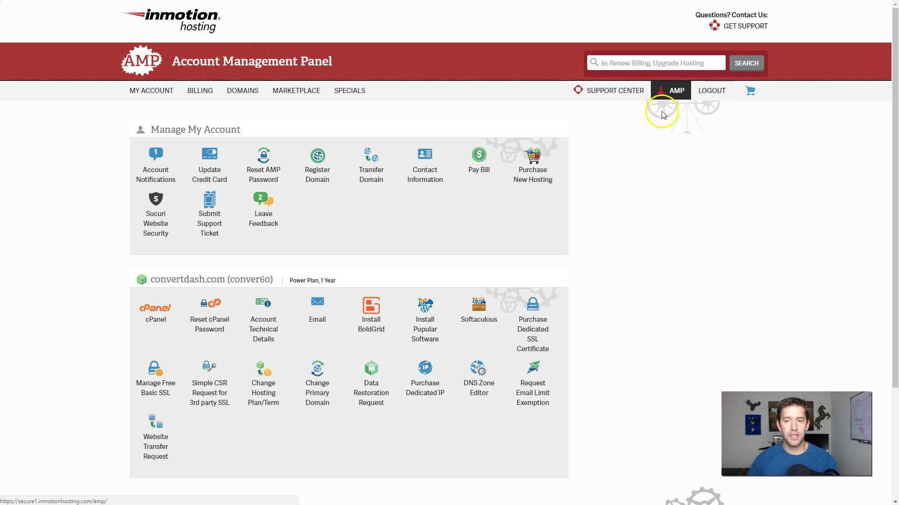
{"action": "left_click", "coordinate": [489, 207]}
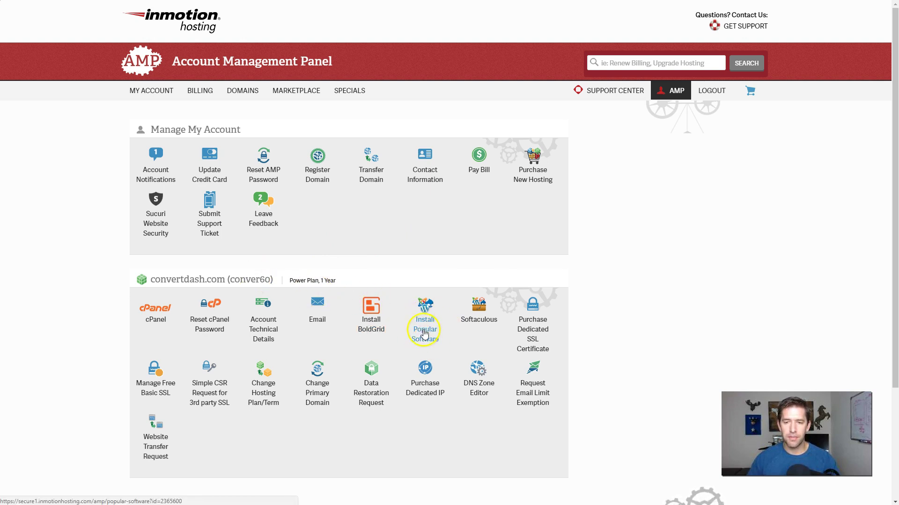
{"action": "left_click", "coordinate": [424, 332]}
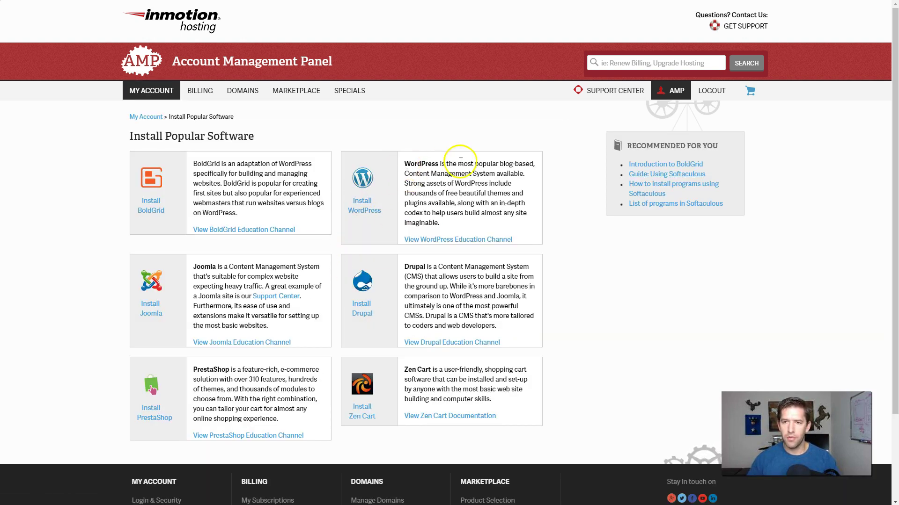
{"action": "left_click", "coordinate": [365, 209]}
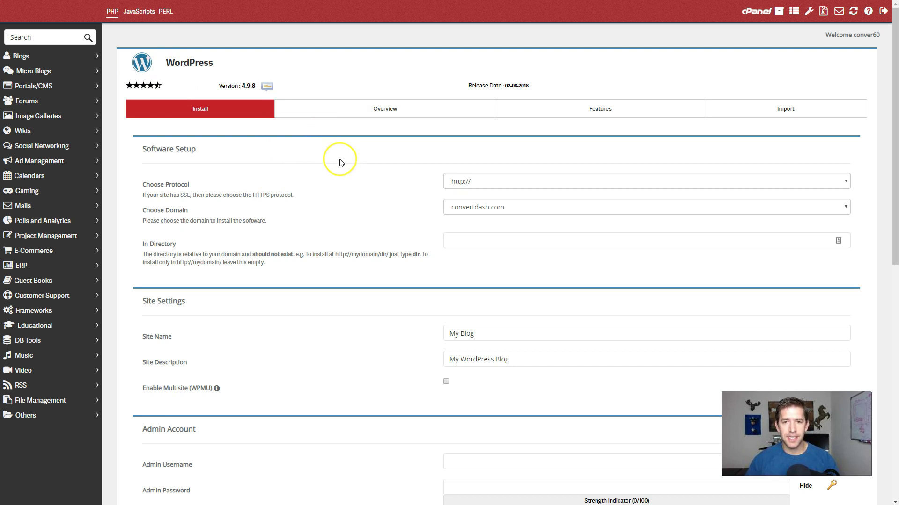
Name the site Convert Dash with description 'Tools & Tactics for Wordpress Success'
{"action": "left_click", "coordinate": [356, 140]}
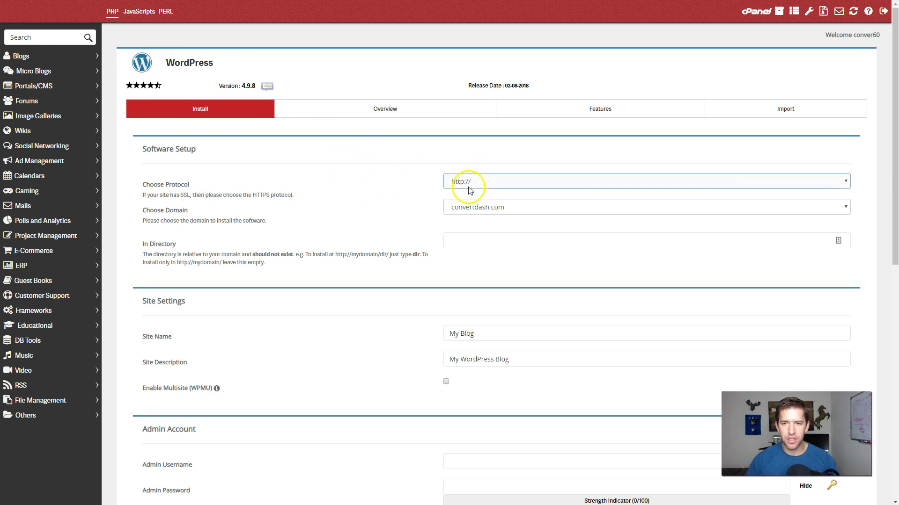
{"action": "scroll", "coordinate": [407, 225], "scroll_direction": "down", "scroll_amount": 2}
{"action": "left_click", "coordinate": [161, 248]}
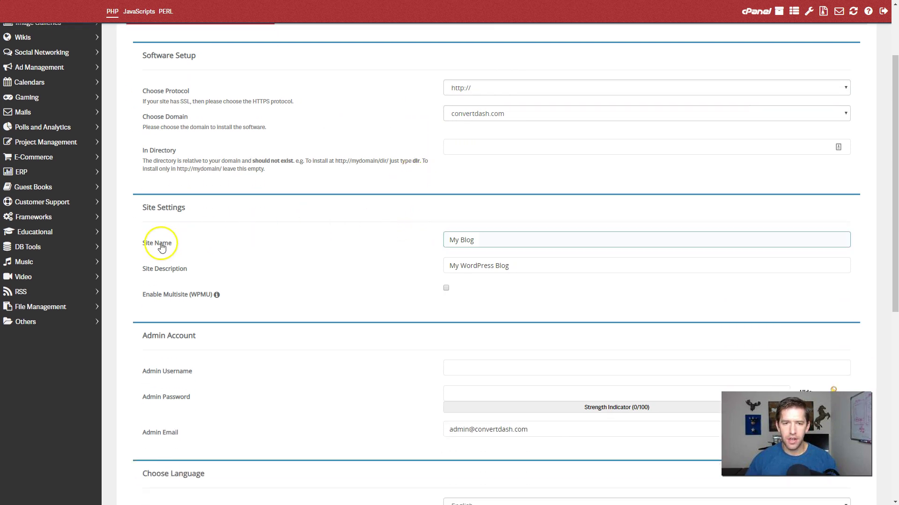
{"action": "left_click_drag", "start_coordinate": [517, 238], "coordinate": [409, 238]}
{"action": "type", "text": "Convert Dash"}
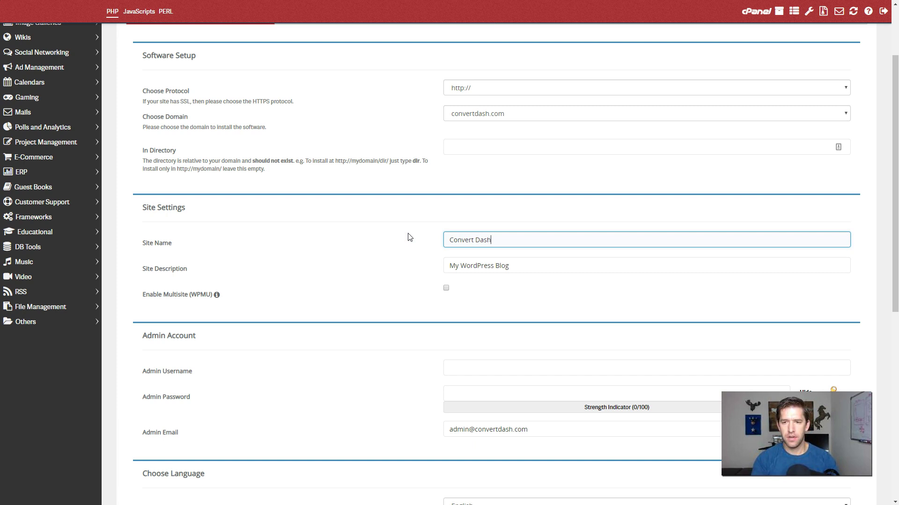
{"action": "key", "text": "Tab"}
{"action": "key", "text": "BackSpace"}
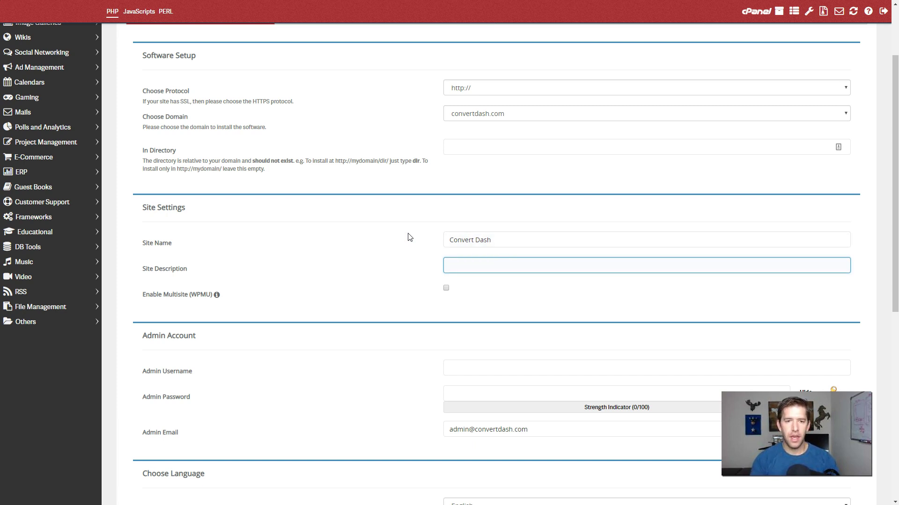
{"action": "type", "text": "Tools & Tactics for Wordpress Success"}
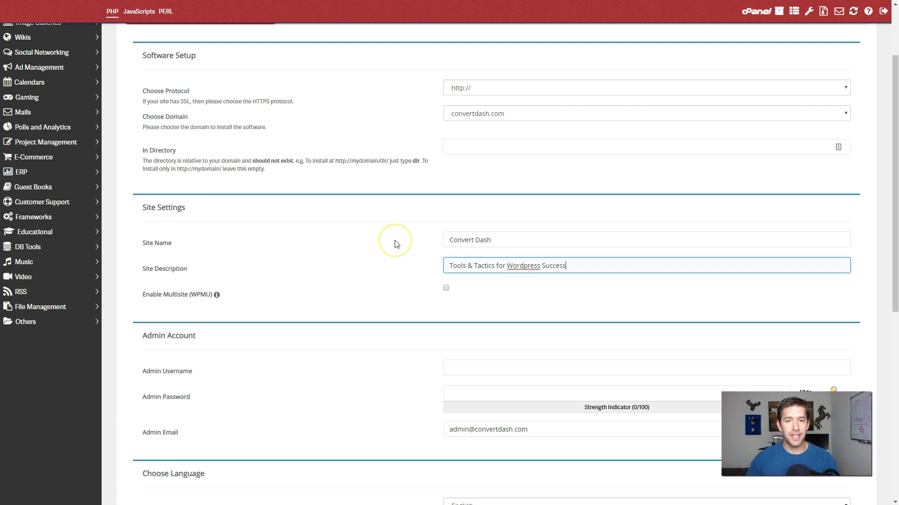
Fill in the admin username, password and email
{"action": "scroll", "coordinate": [376, 261], "scroll_direction": "down", "scroll_amount": 3}
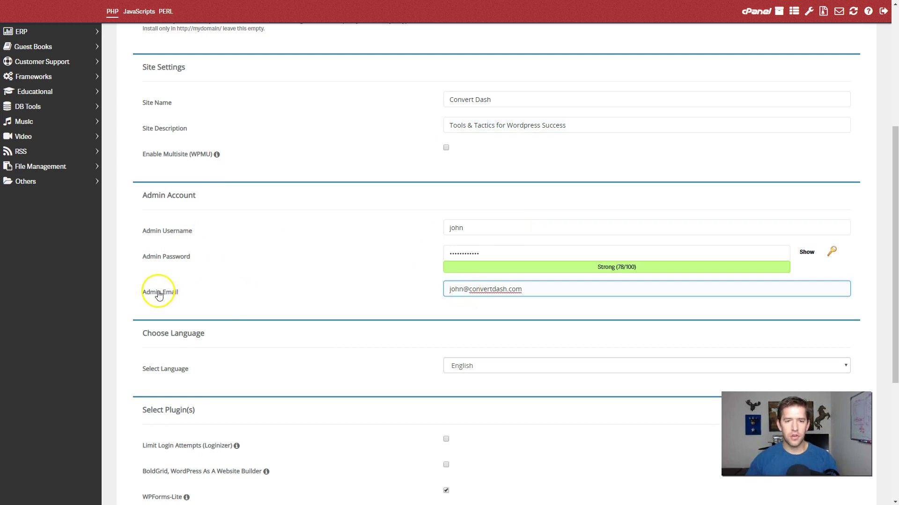
{"action": "left_click", "coordinate": [356, 301]}
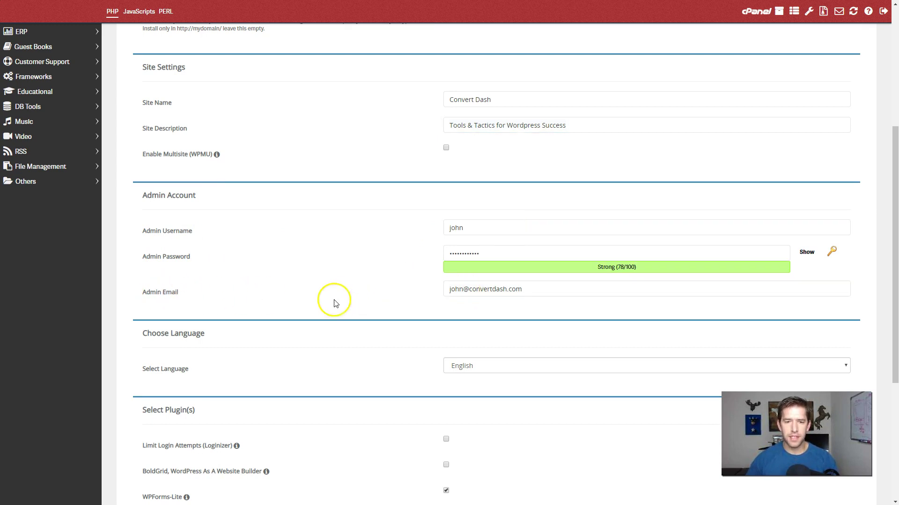
{"action": "scroll", "coordinate": [280, 281], "scroll_direction": "down", "scroll_amount": 4}
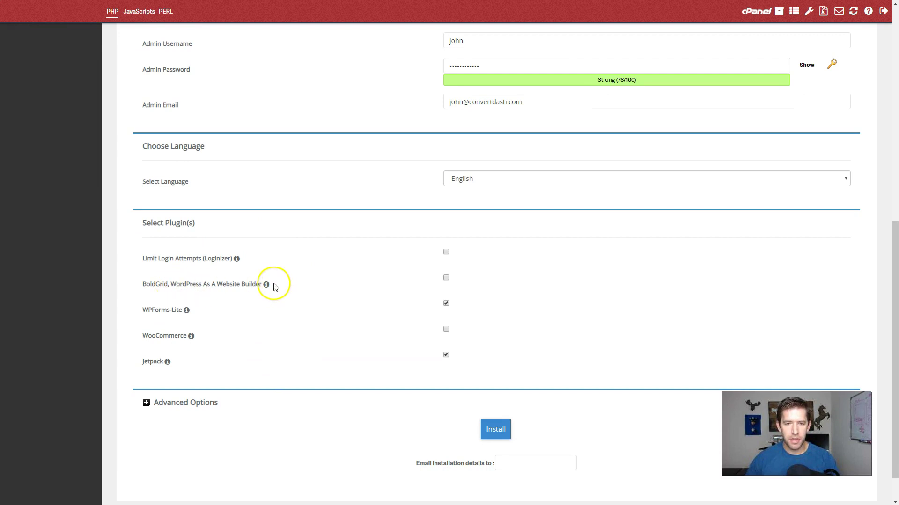
Untick the WPForms-Lite plugin so only Jetpack gets installed
{"action": "mouse_move", "coordinate": [237, 261]}
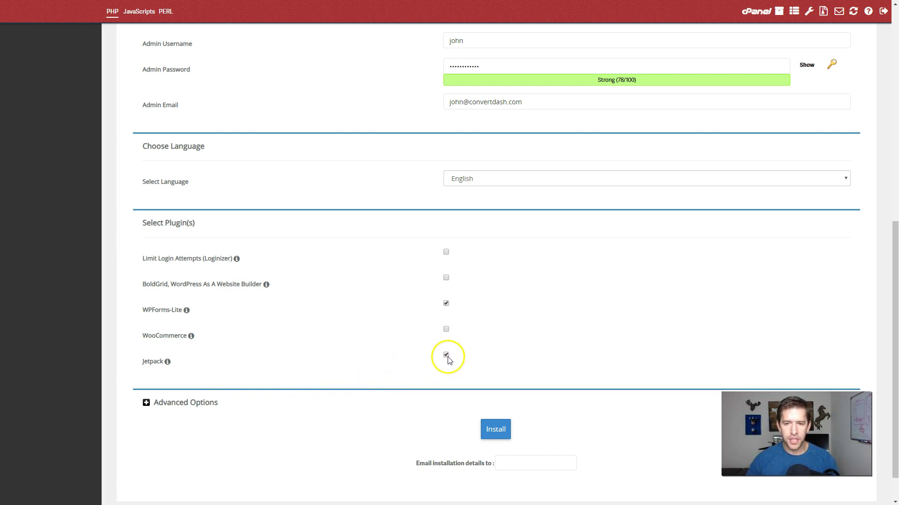
{"action": "mouse_move", "coordinate": [187, 311]}
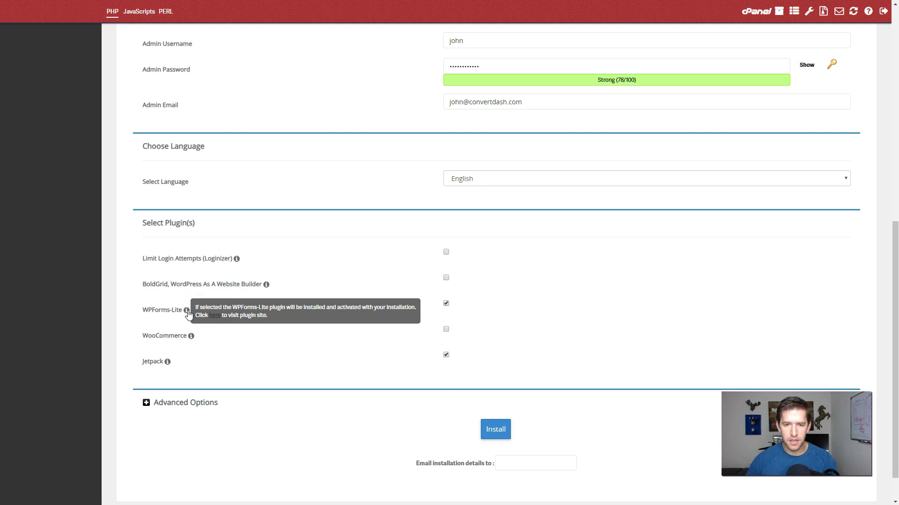
{"action": "left_click", "coordinate": [446, 303]}
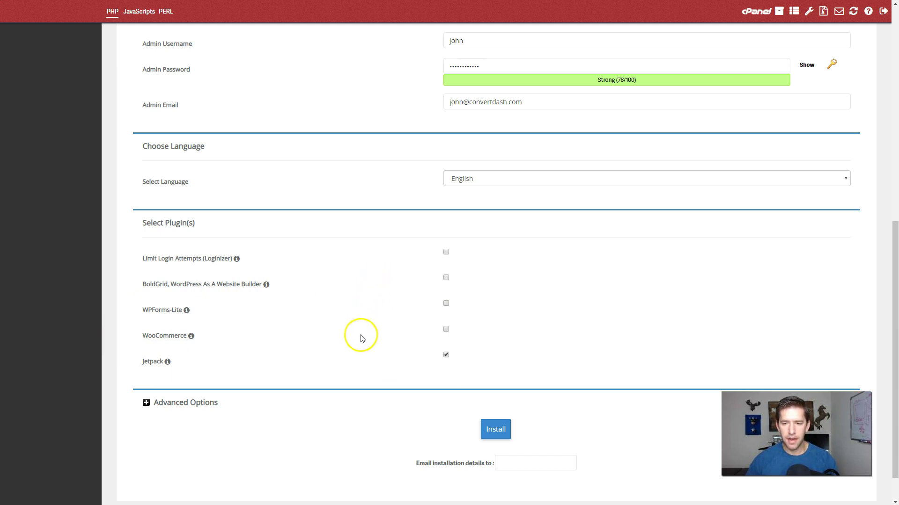
{"action": "scroll", "coordinate": [360, 337], "scroll_direction": "down", "scroll_amount": 1}
Enter the address to receive the installation details email
{"action": "left_click", "coordinate": [519, 427]}
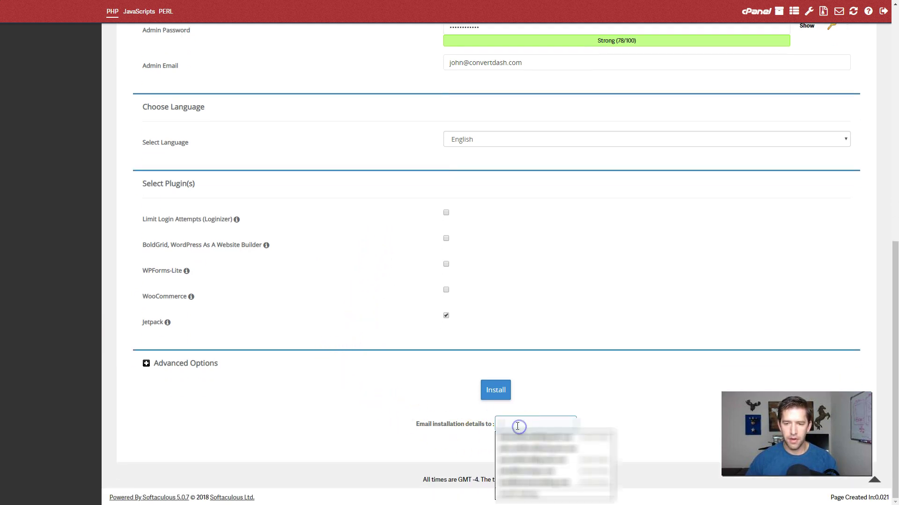
{"action": "key", "text": "Escape"}
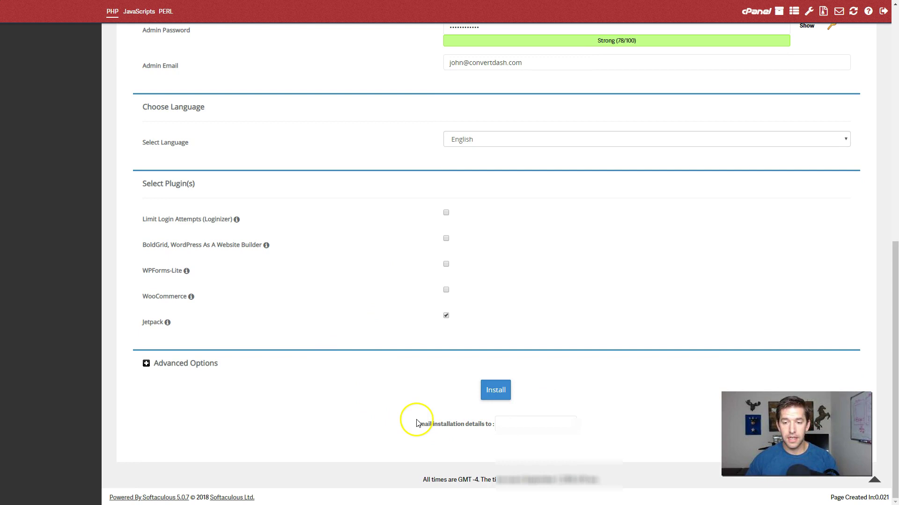
{"action": "left_click", "coordinate": [549, 427]}
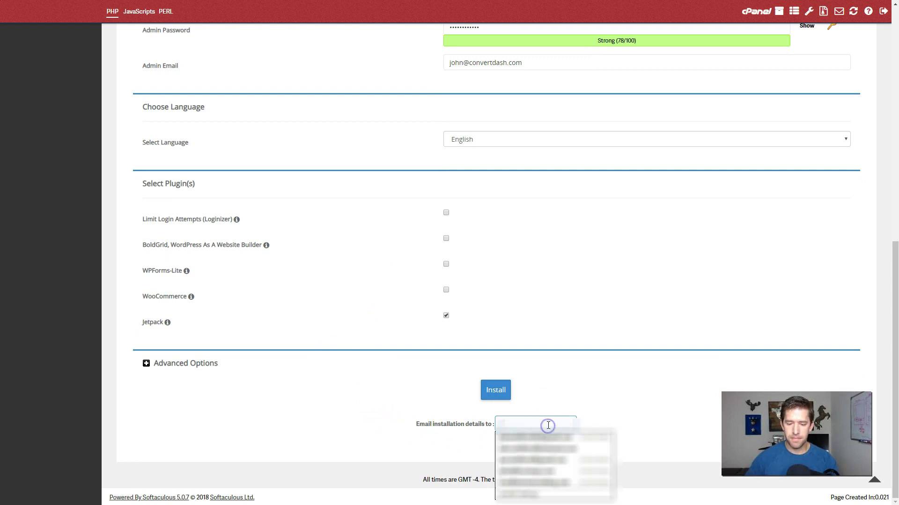
{"action": "type", "text": "j"}
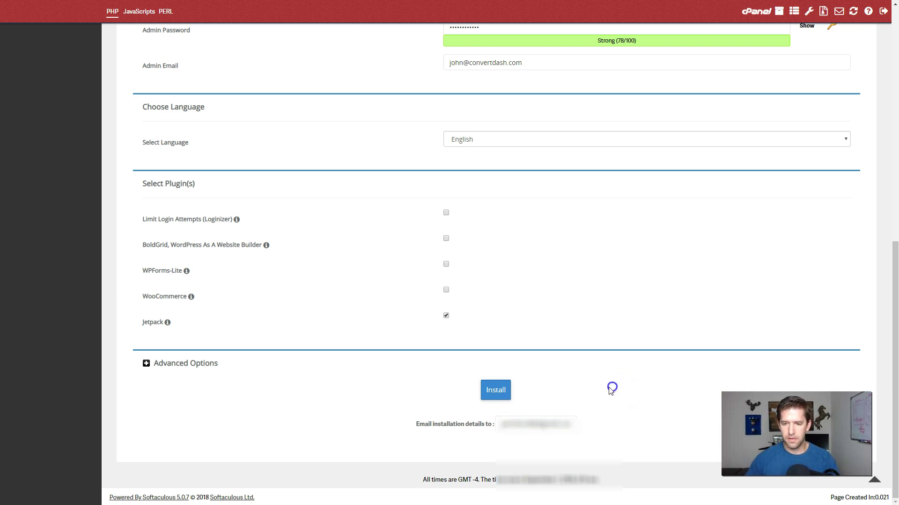
Install WordPress, then view live convertdash.com with its header image, tagline and Hello world! post
{"action": "left_click", "coordinate": [489, 391]}
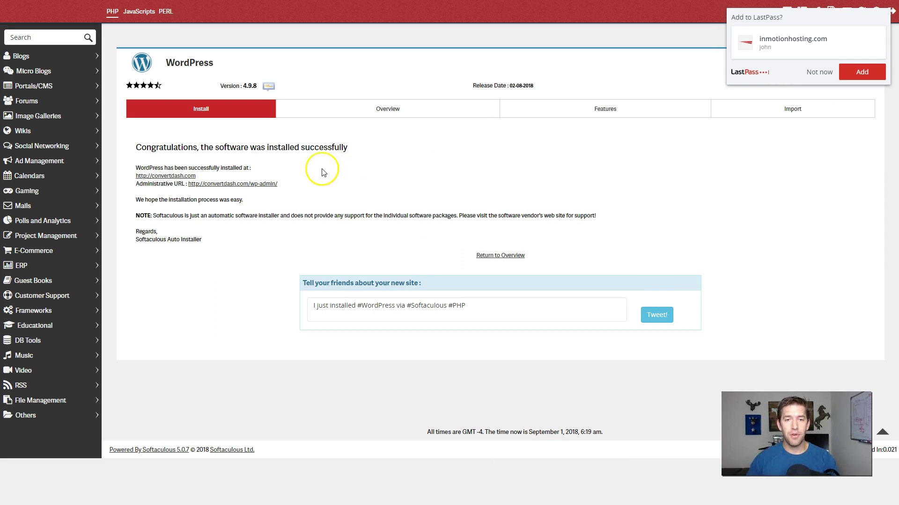
{"action": "left_click", "coordinate": [165, 176]}
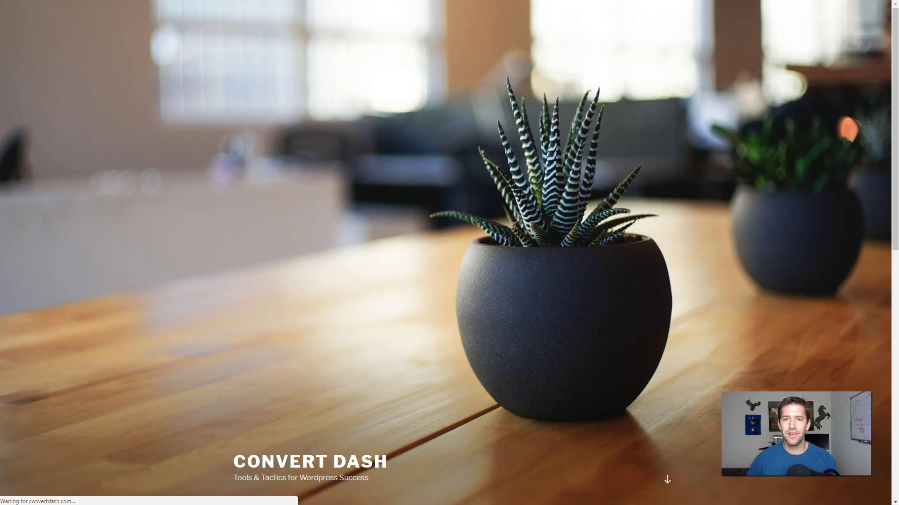
{"action": "scroll", "coordinate": [566, 218], "scroll_direction": "down", "scroll_amount": 8}
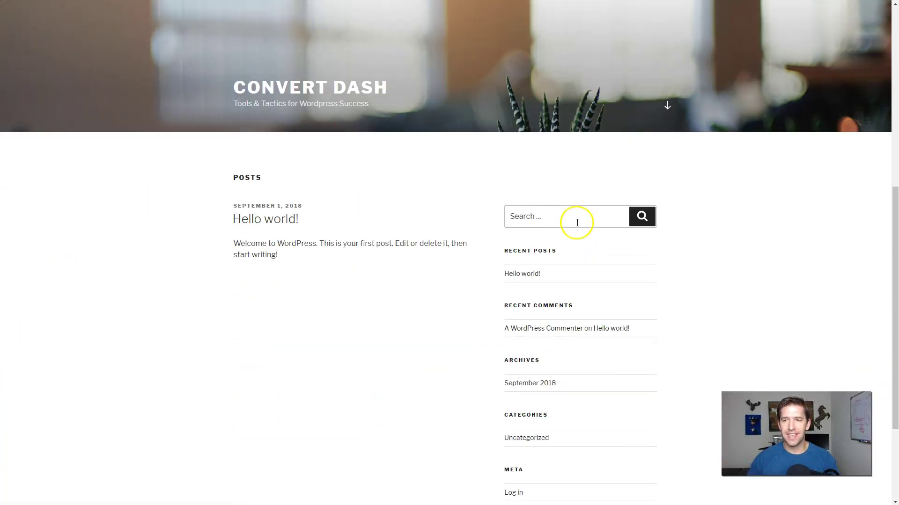
{"action": "scroll", "coordinate": [754, 235], "scroll_direction": "down", "scroll_amount": 3}
{"action": "scroll", "coordinate": [751, 239], "scroll_direction": "up", "scroll_amount": 11}
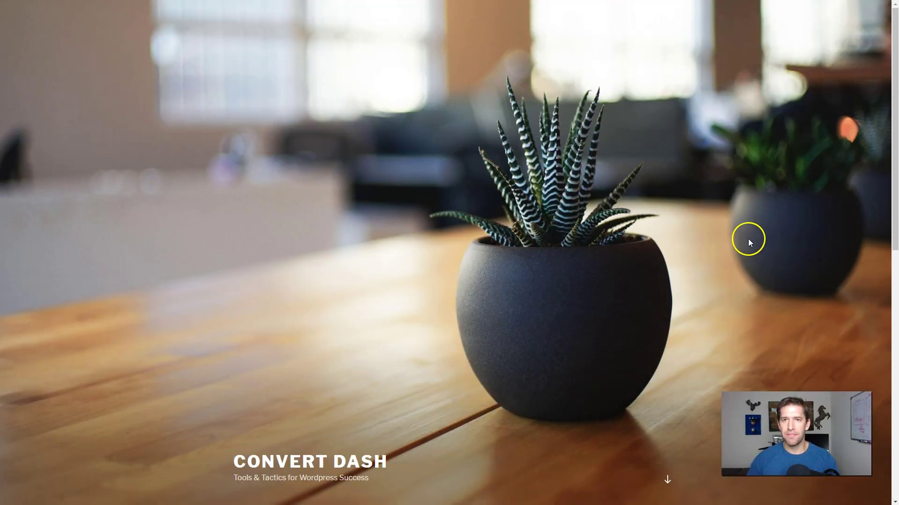